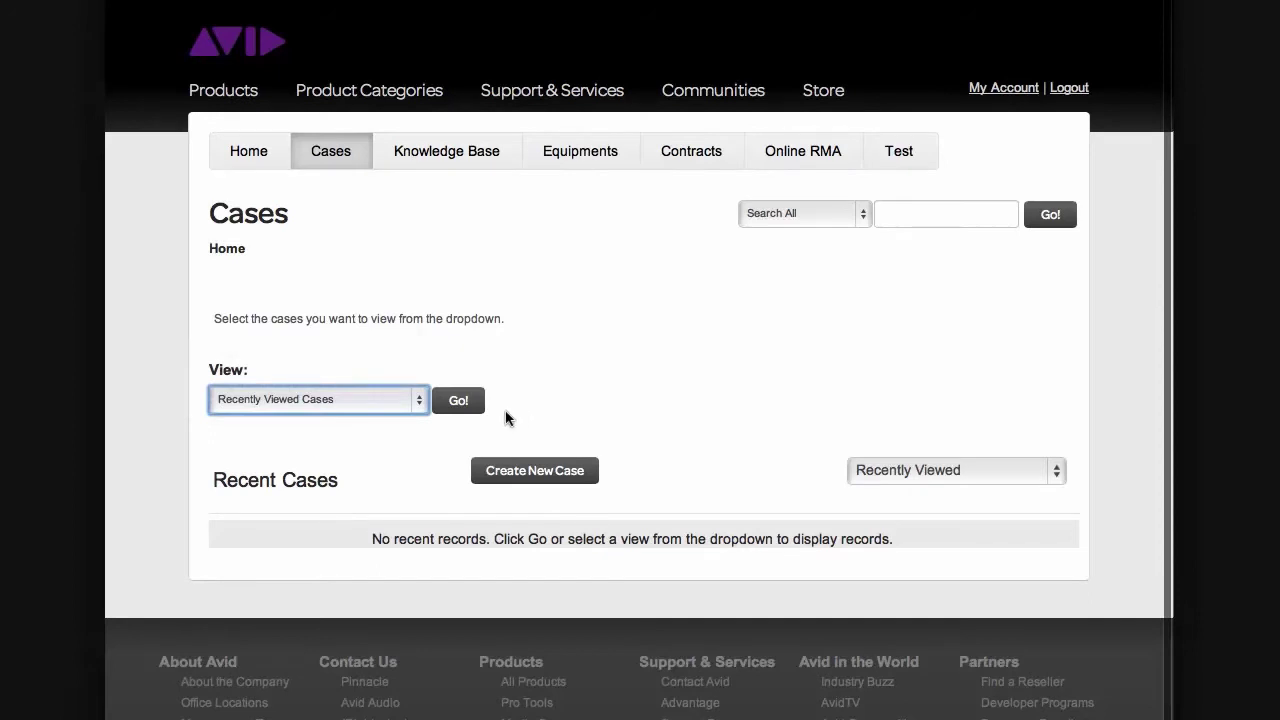
- Start a new case from the Cases page, leaving its record type set to Video
{"action": "left_click", "coordinate": [418, 400]}
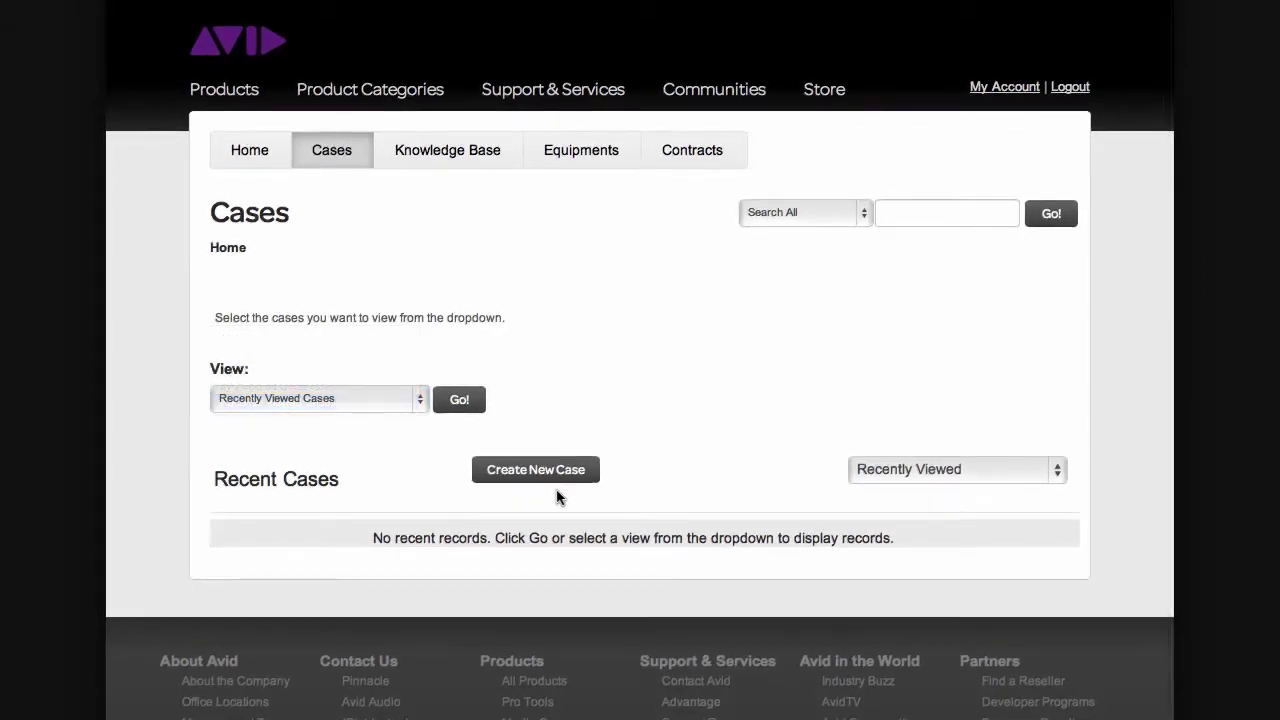
{"action": "left_click", "coordinate": [538, 470]}
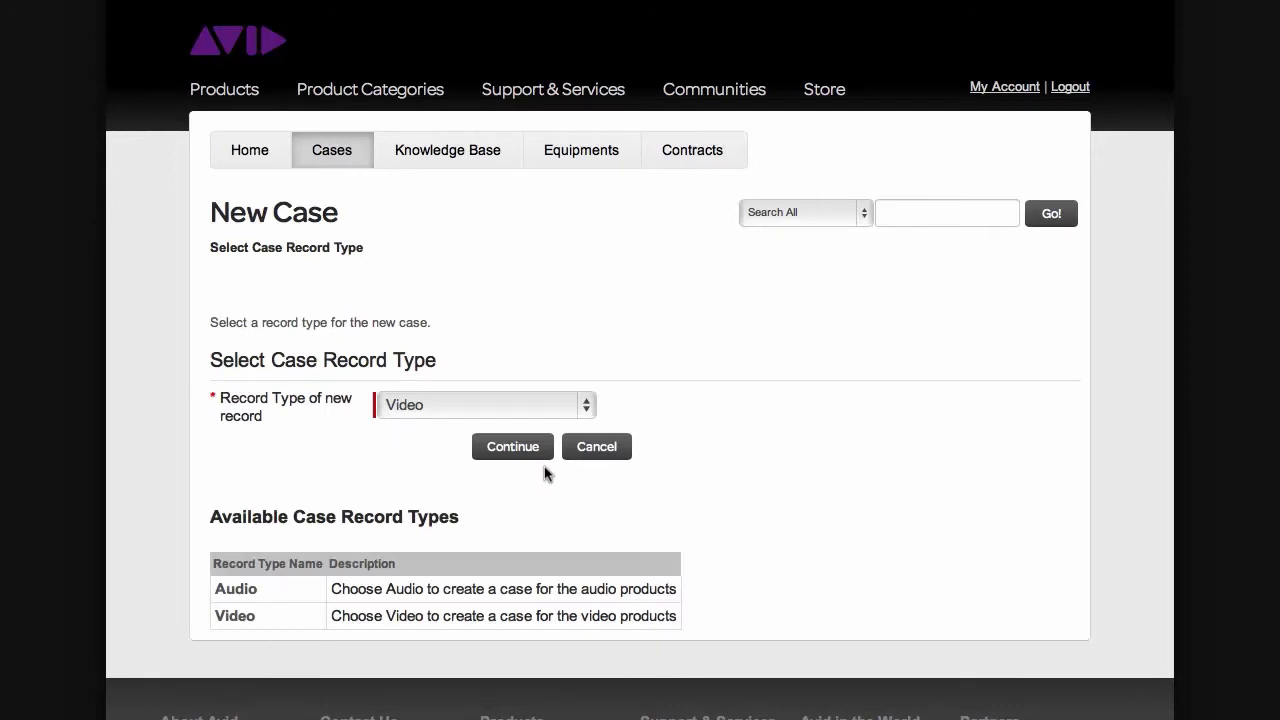
{"action": "left_click", "coordinate": [589, 404]}
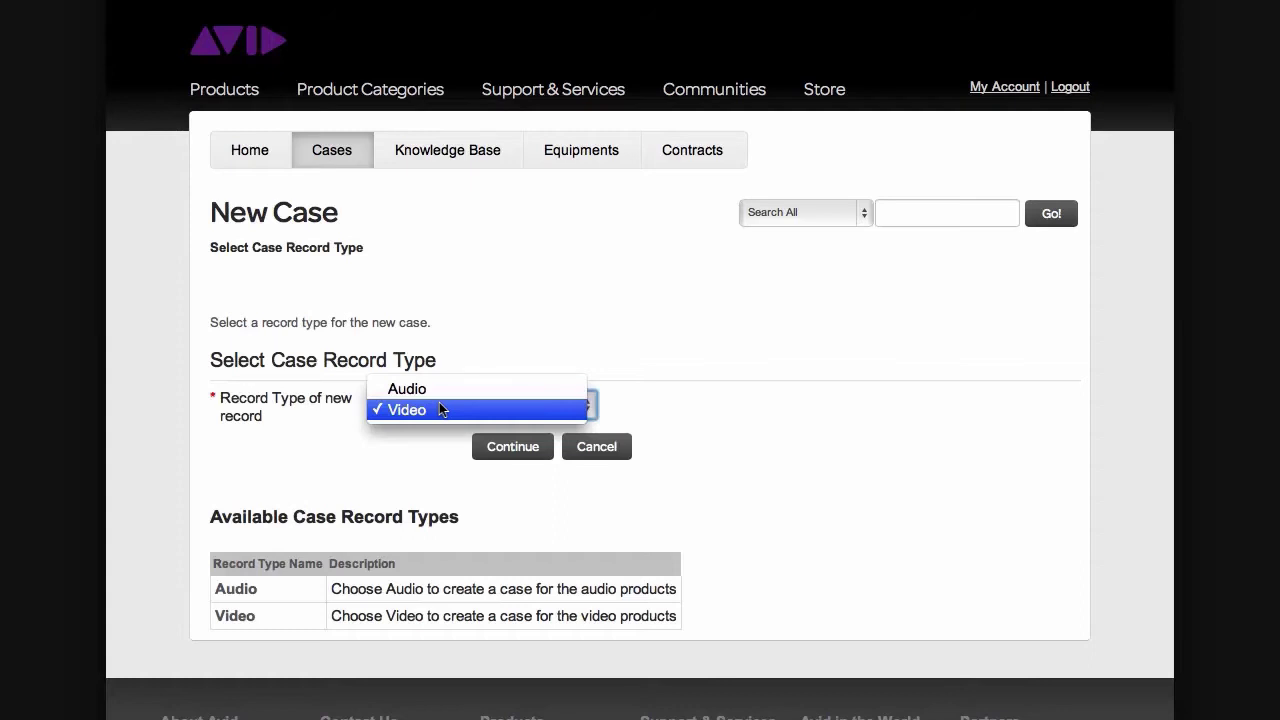
{"action": "left_click", "coordinate": [493, 448]}
- Submit the case form with subject 'No Audio from right speaker', description and product filled in
{"action": "left_click", "coordinate": [494, 447]}
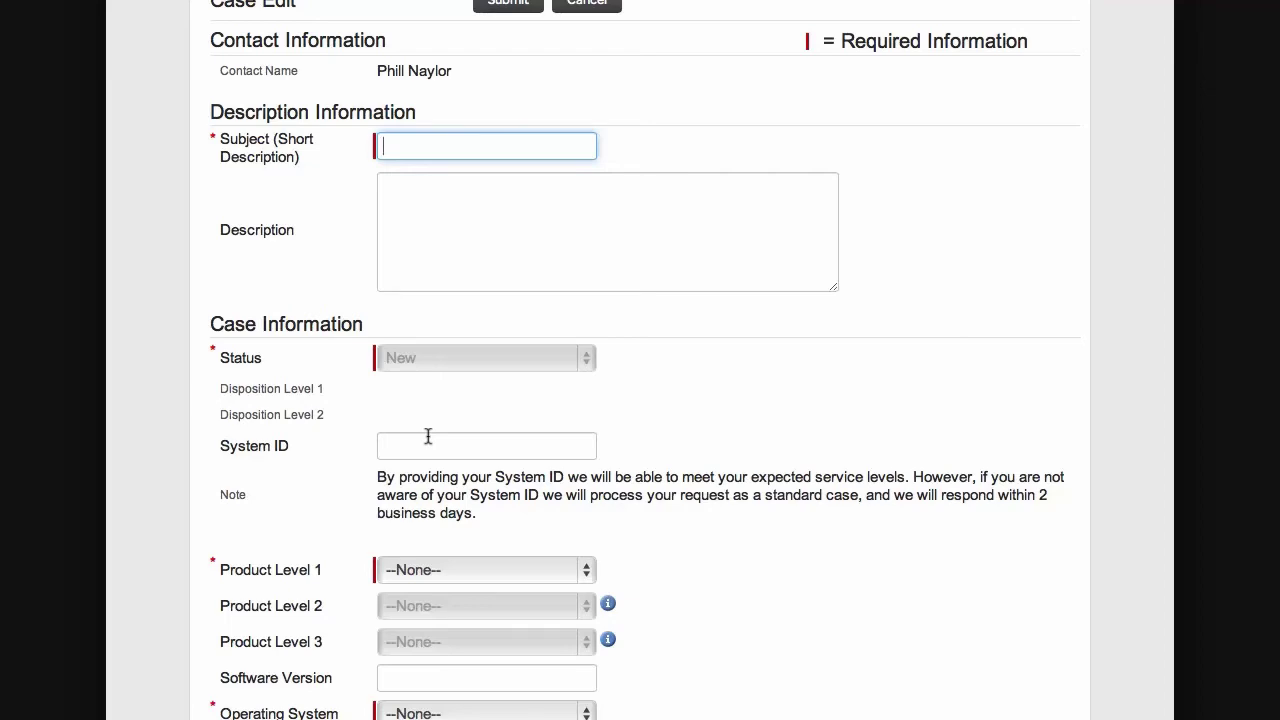
{"action": "scroll", "coordinate": [494, 569], "scroll_direction": "down", "scroll_amount": 5}
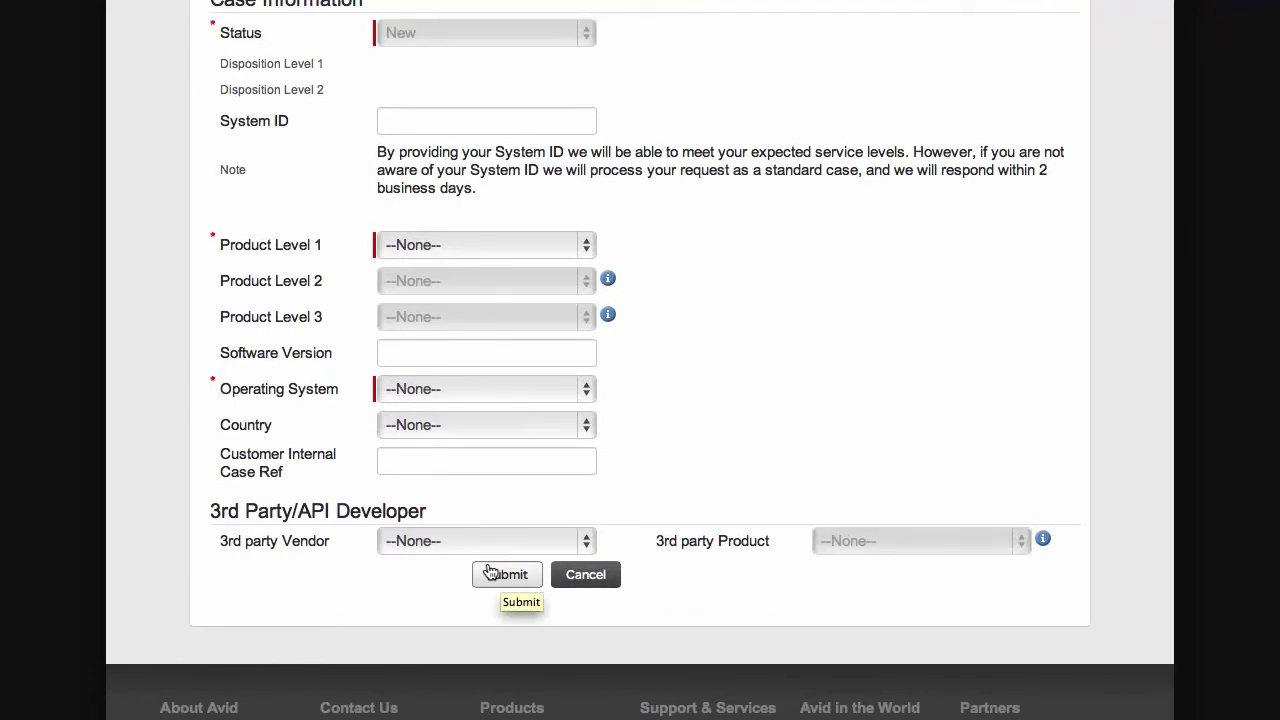
{"action": "left_click", "coordinate": [489, 571]}
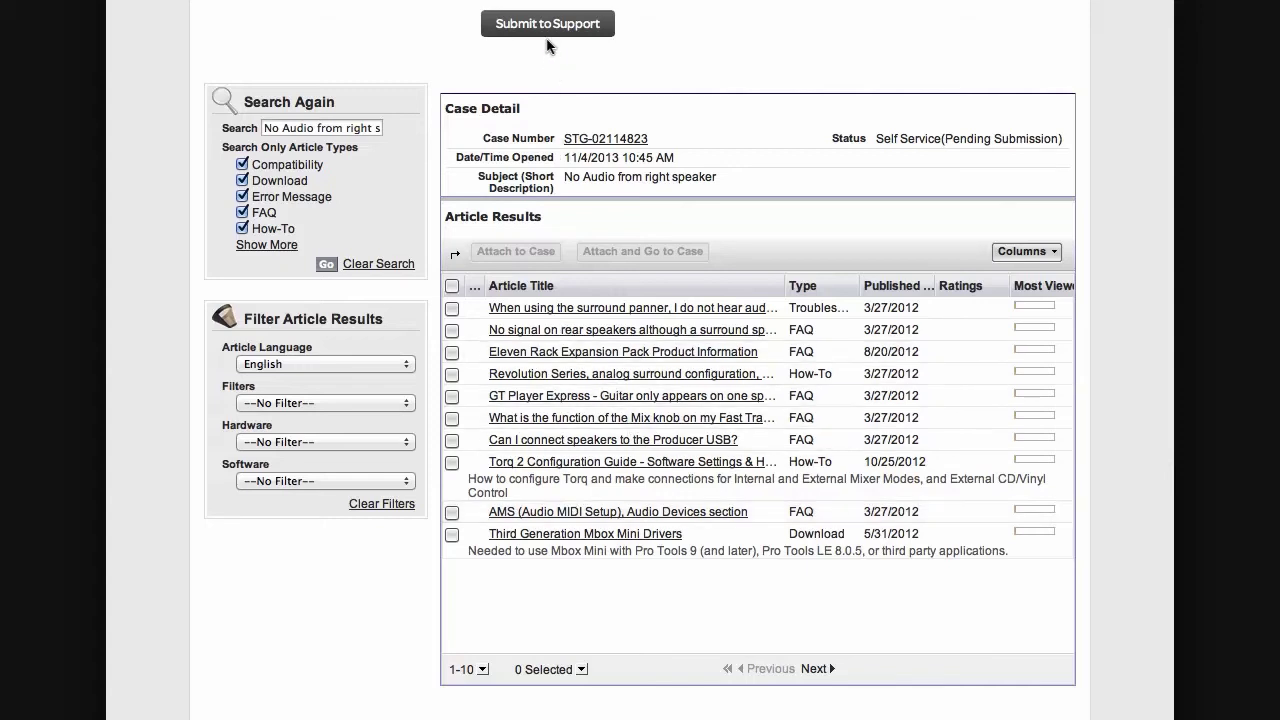
- Send case STG-02114823 to support and review the Case Submitted page showing status New
{"action": "scroll", "coordinate": [540, 24], "scroll_direction": "down", "scroll_amount": 1}
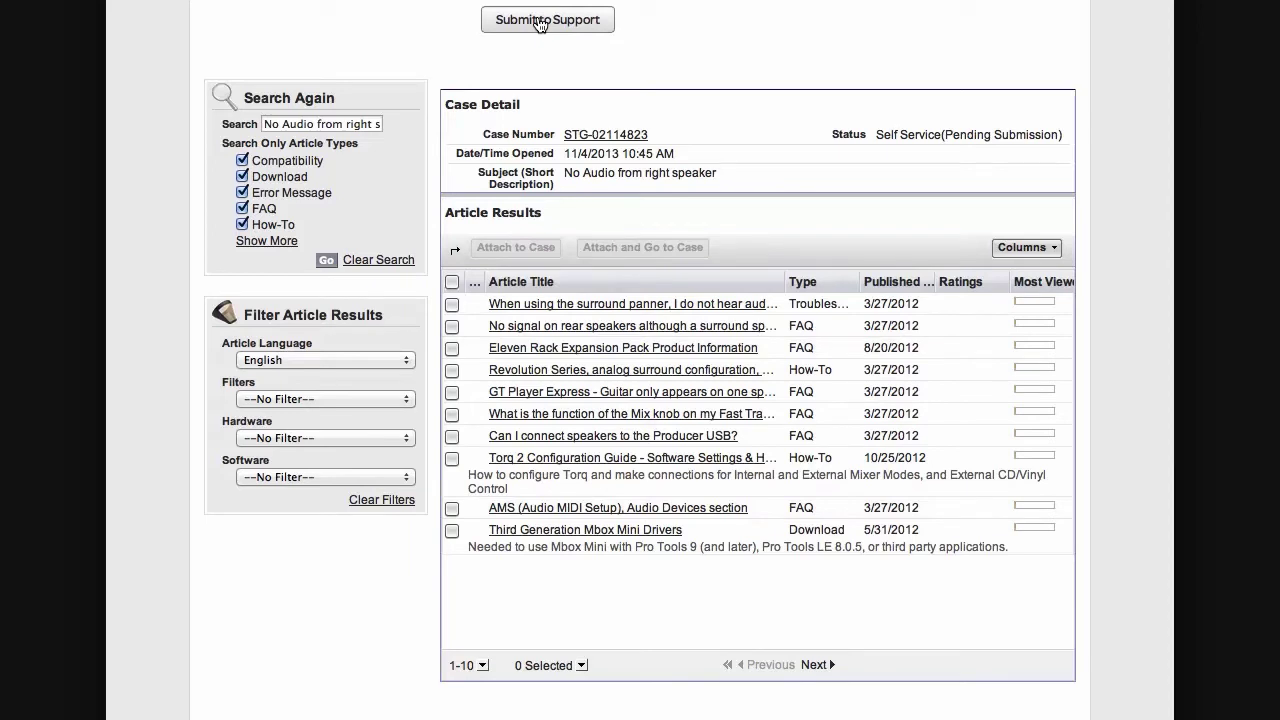
{"action": "left_click", "coordinate": [540, 21]}
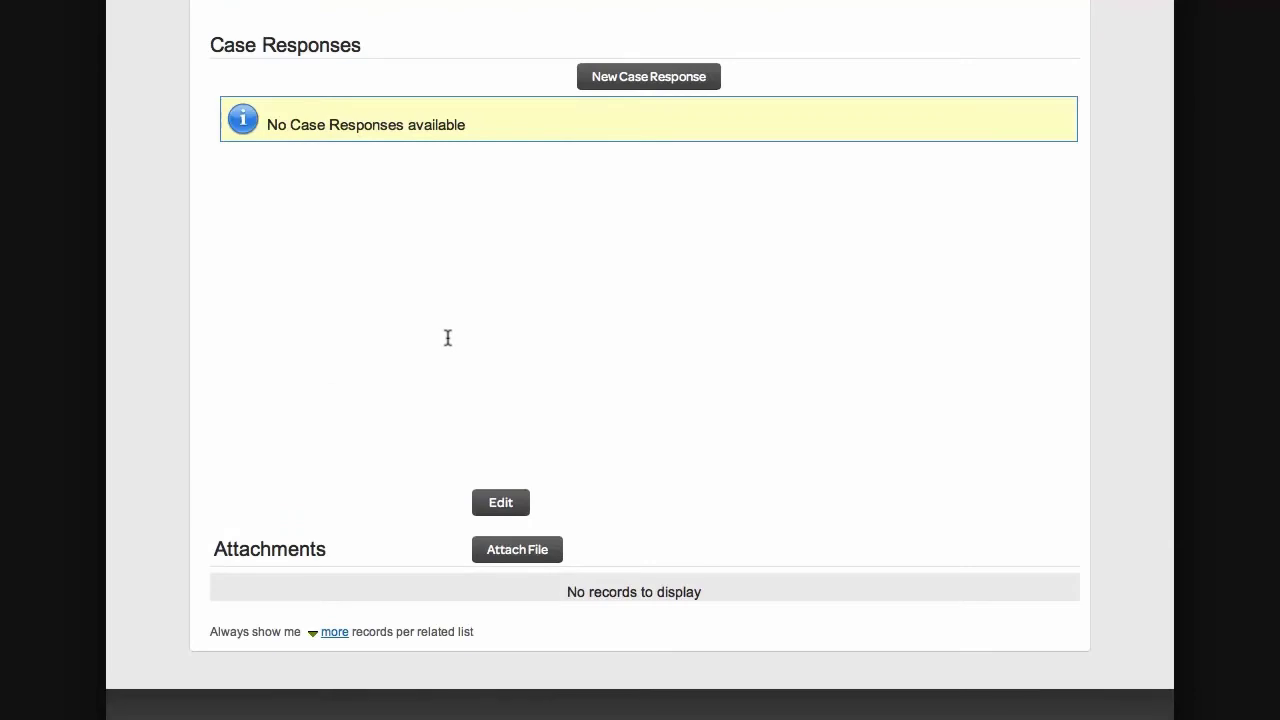
{"action": "scroll", "coordinate": [448, 340], "scroll_direction": "down", "scroll_amount": 3}
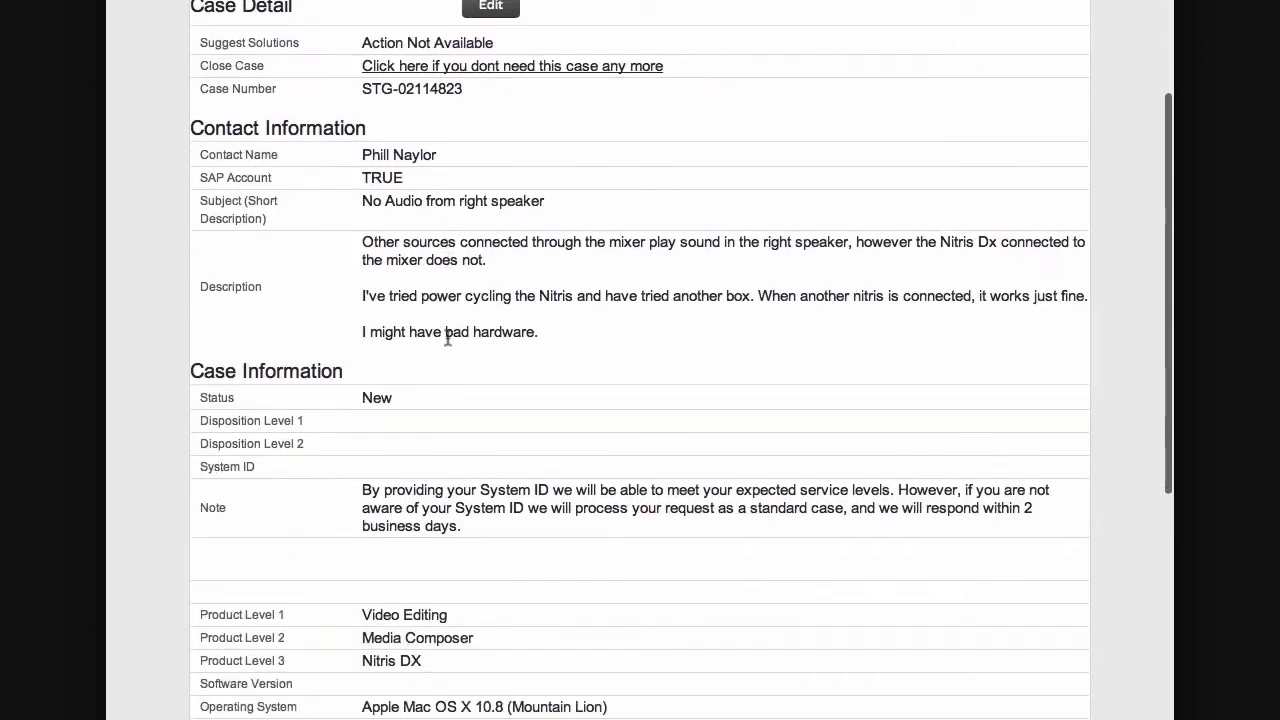
{"action": "scroll", "coordinate": [448, 345], "scroll_direction": "up", "scroll_amount": 1}
{"action": "scroll", "coordinate": [448, 347], "scroll_direction": "up", "scroll_amount": 1}
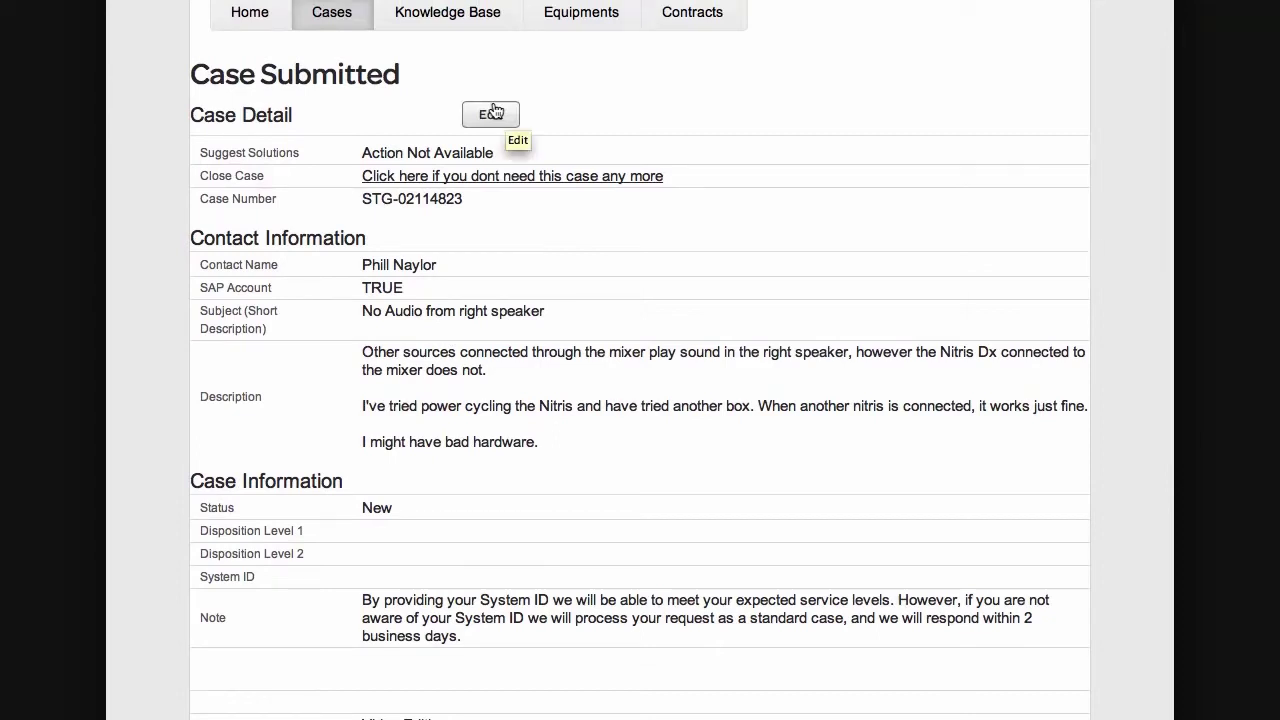
- Return to the refreshed Cases list and open case STG-02114823 from Recent Cases
{"action": "left_click", "coordinate": [332, 12]}
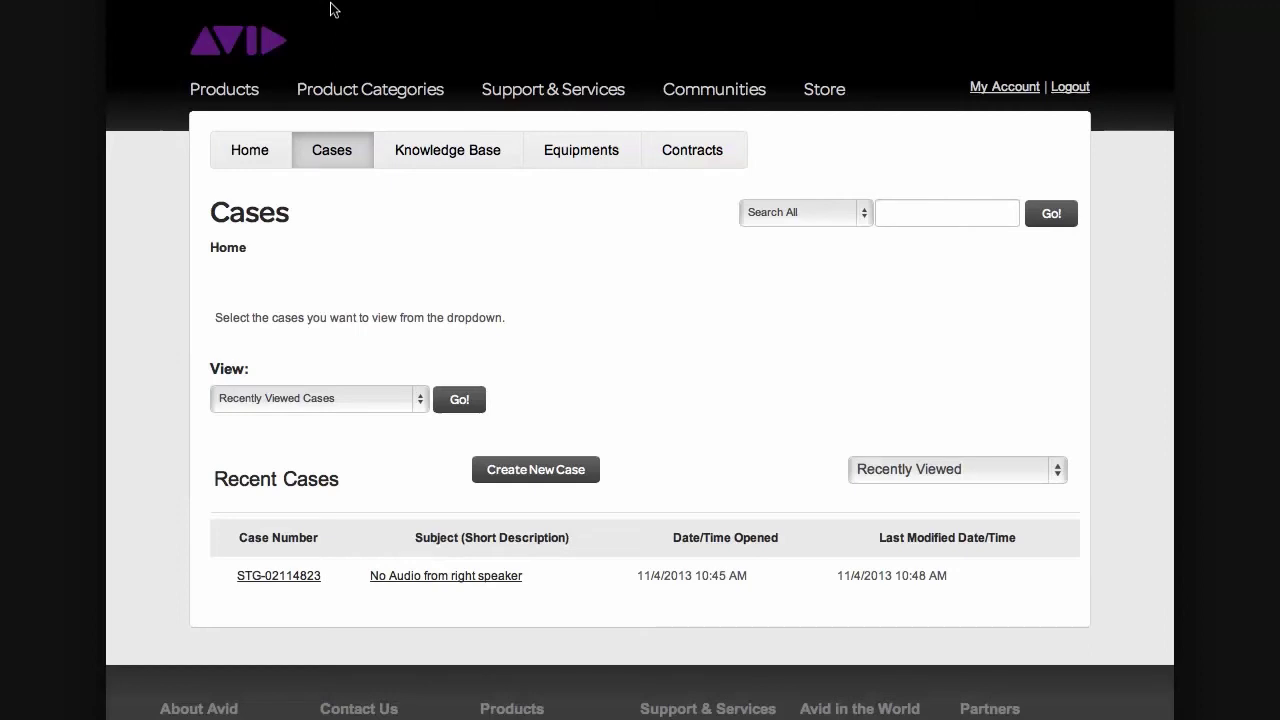
{"action": "left_click", "coordinate": [327, 143]}
{"action": "left_click", "coordinate": [300, 577]}
{"action": "scroll", "coordinate": [682, 442], "scroll_direction": "down", "scroll_amount": 6}
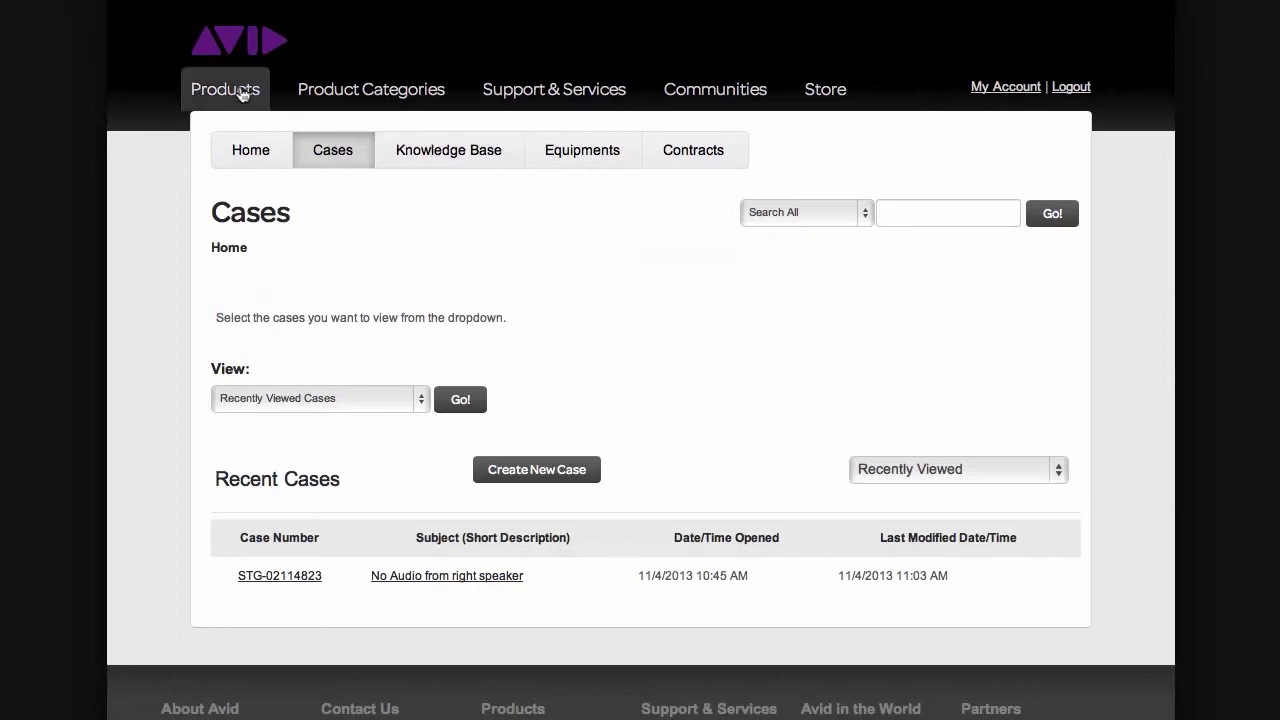
{"action": "left_click", "coordinate": [293, 576]}
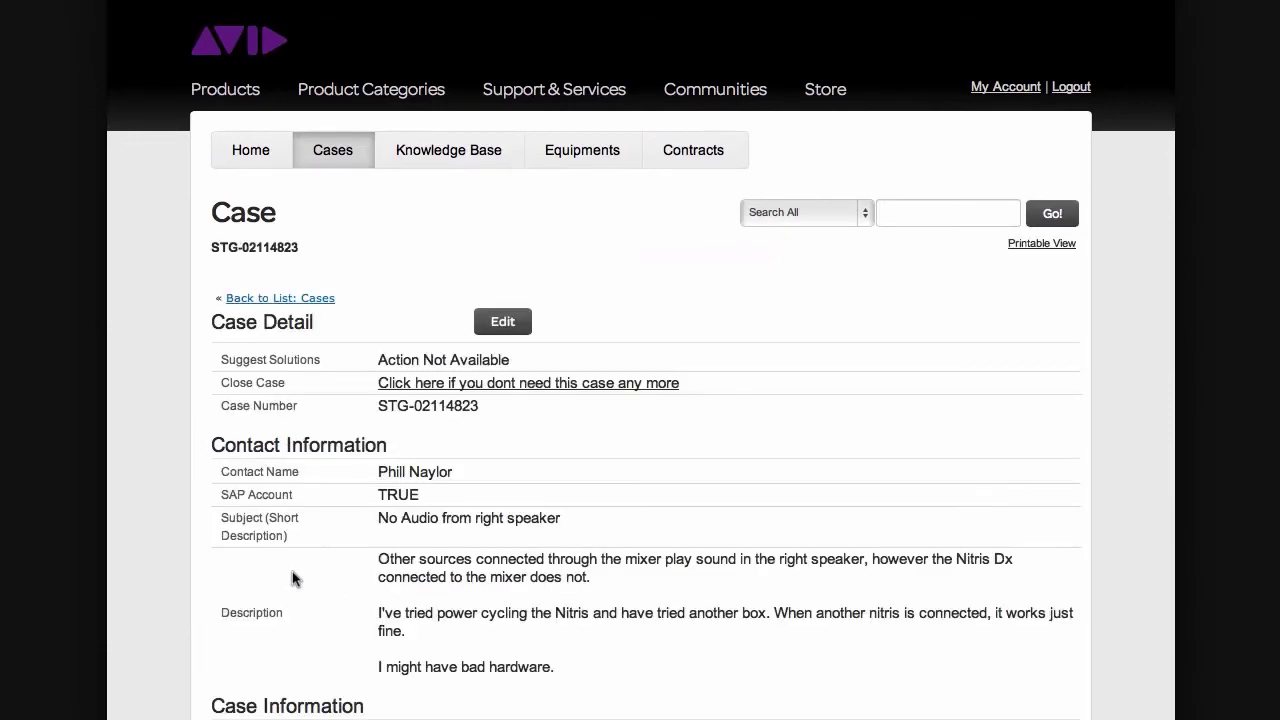
{"action": "scroll", "coordinate": [507, 395], "scroll_direction": "down", "scroll_amount": 7}
{"action": "scroll", "coordinate": [507, 398], "scroll_direction": "down", "scroll_amount": 8}
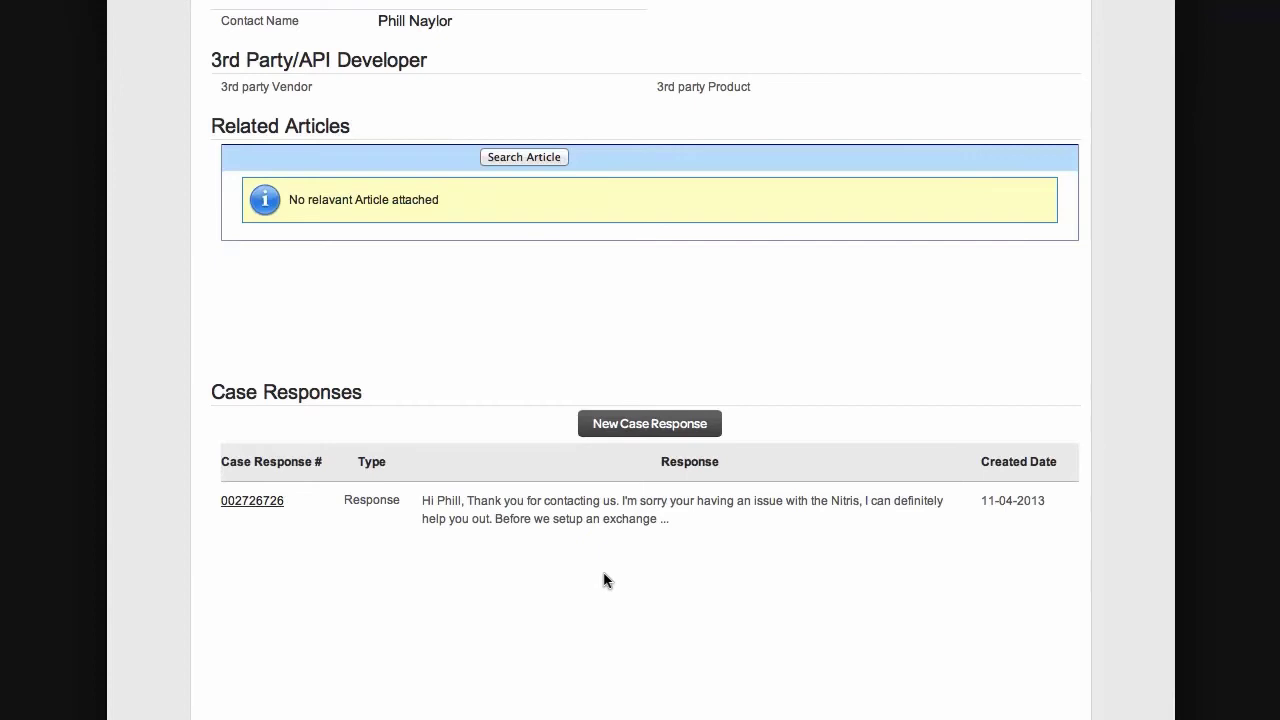
{"action": "left_click", "coordinate": [629, 421]}
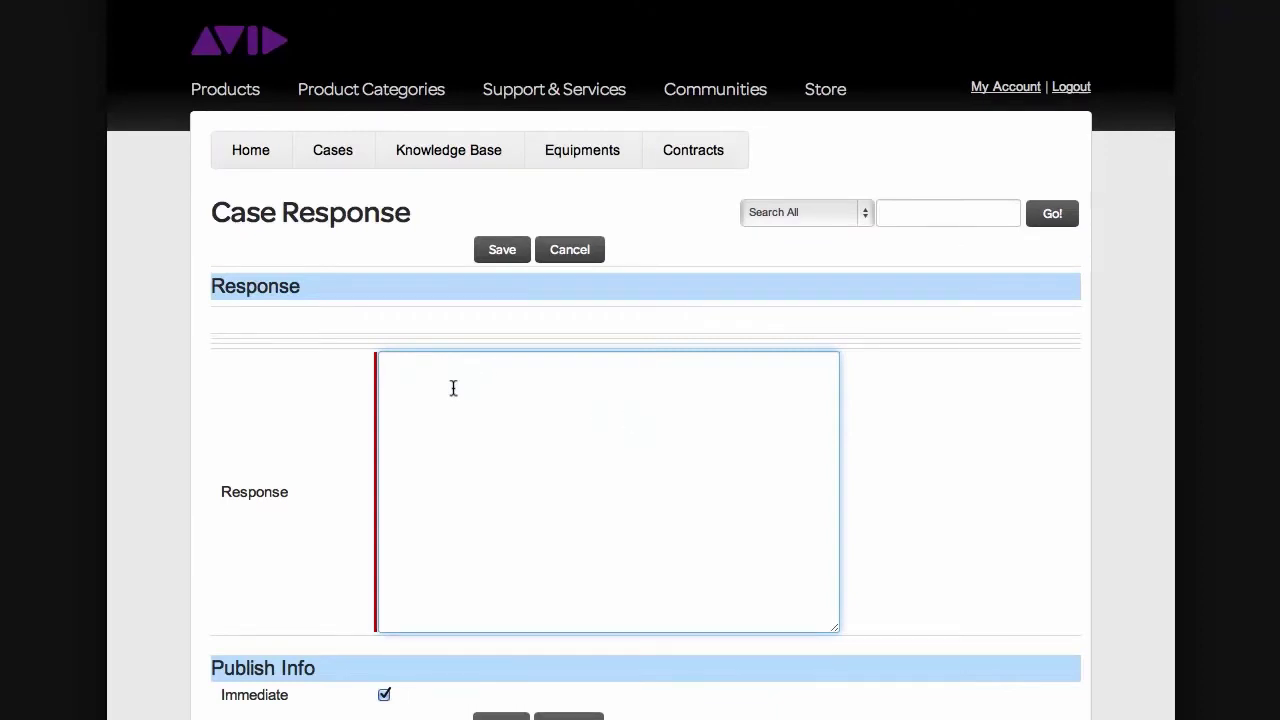
{"action": "scroll", "coordinate": [509, 431], "scroll_direction": "down", "scroll_amount": 3}
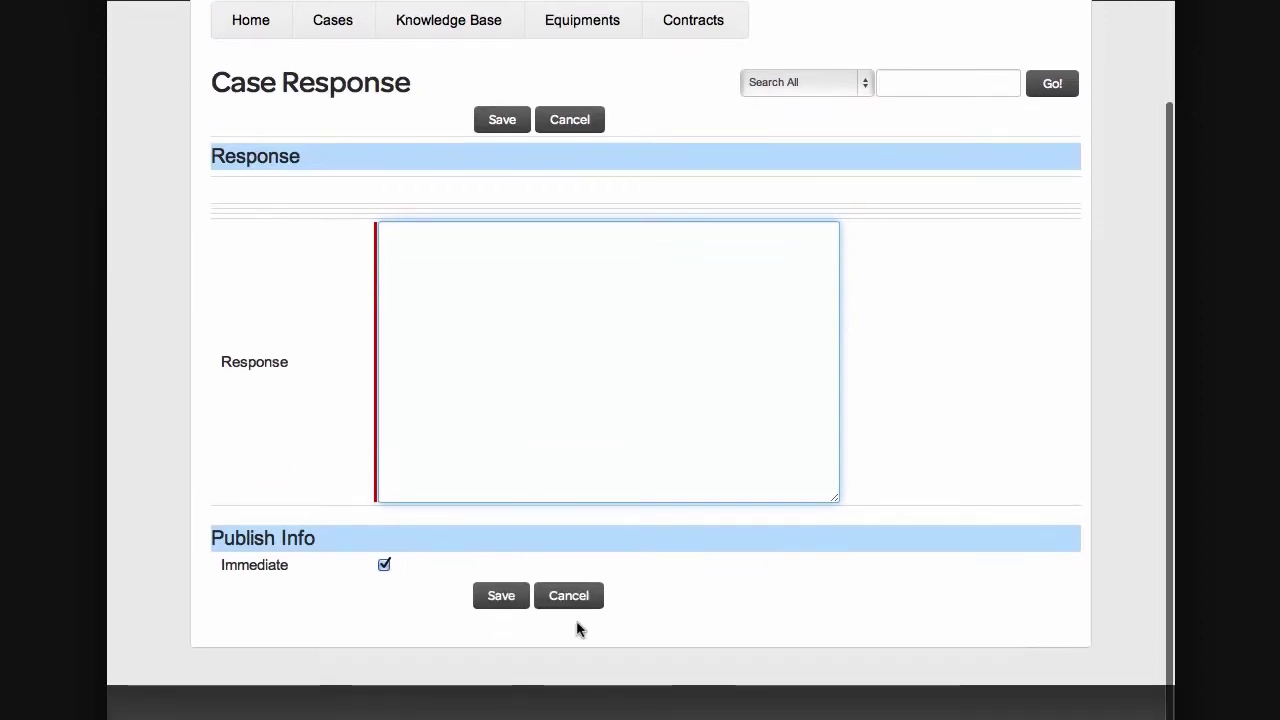
{"action": "left_click", "coordinate": [501, 596]}
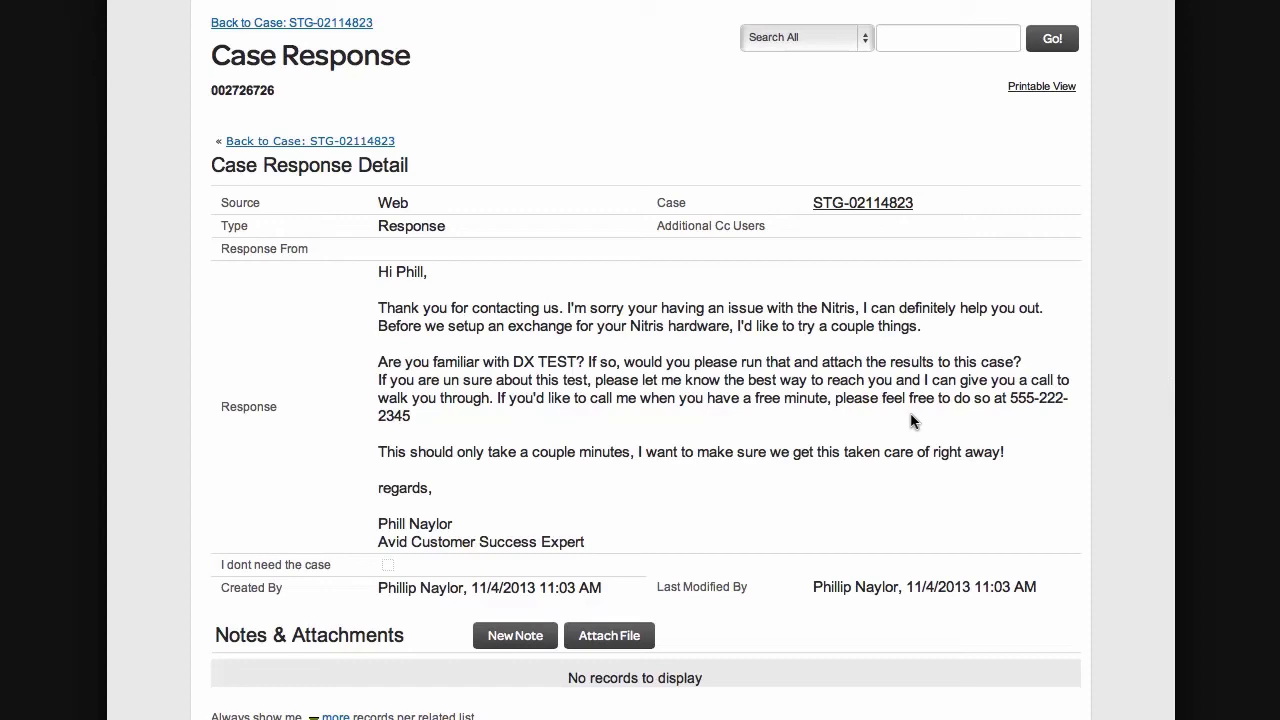
- Go back to case STG-02114823 and check its still-empty Attachments section
{"action": "scroll", "coordinate": [668, 514], "scroll_direction": "up", "scroll_amount": 1}
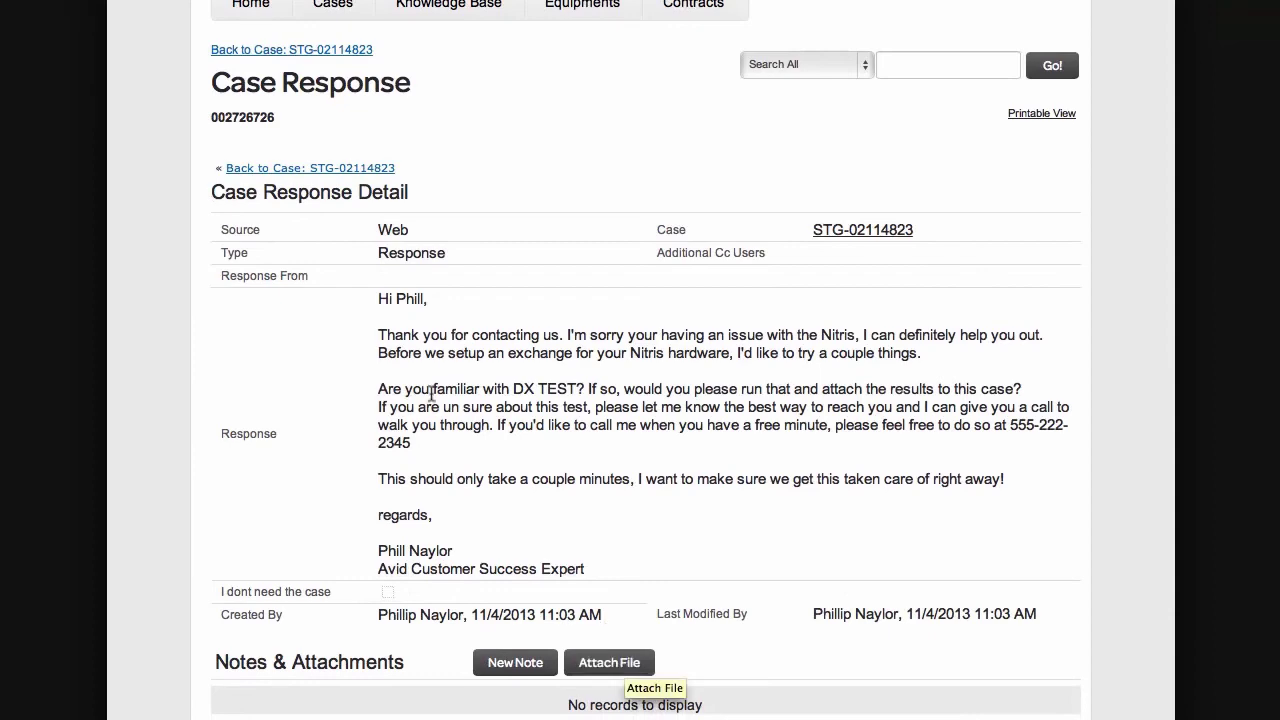
{"action": "left_click", "coordinate": [326, 168]}
{"action": "scroll", "coordinate": [491, 397], "scroll_direction": "down", "scroll_amount": 15}
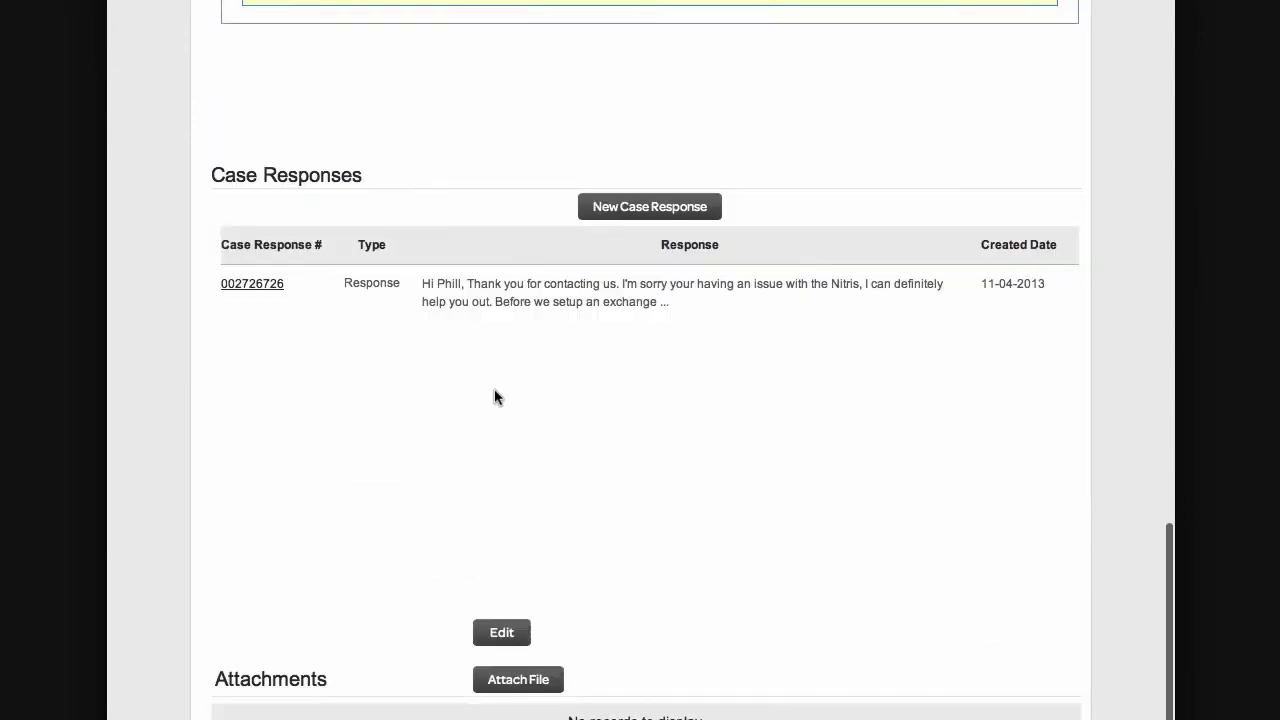
{"action": "scroll", "coordinate": [496, 390], "scroll_direction": "down", "scroll_amount": 3}
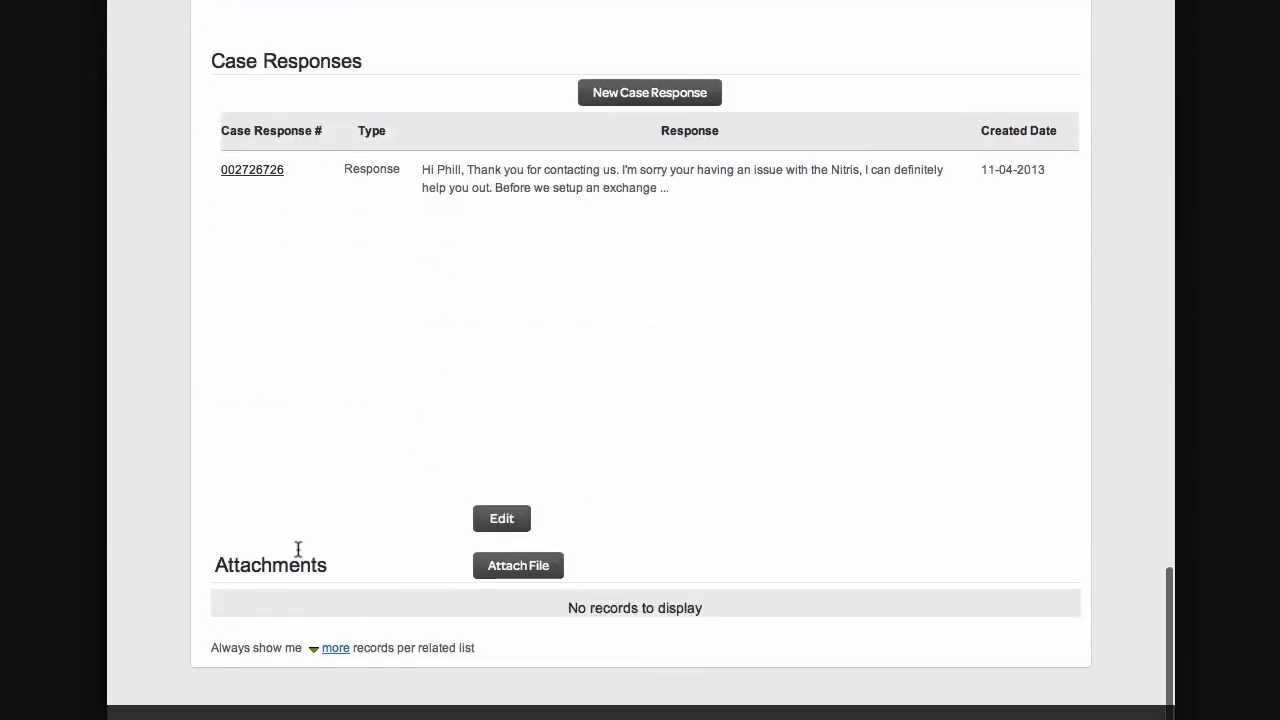
- Attach the file dxtest.pages from the Desktop to case STG-02114823
{"action": "left_click", "coordinate": [494, 565]}
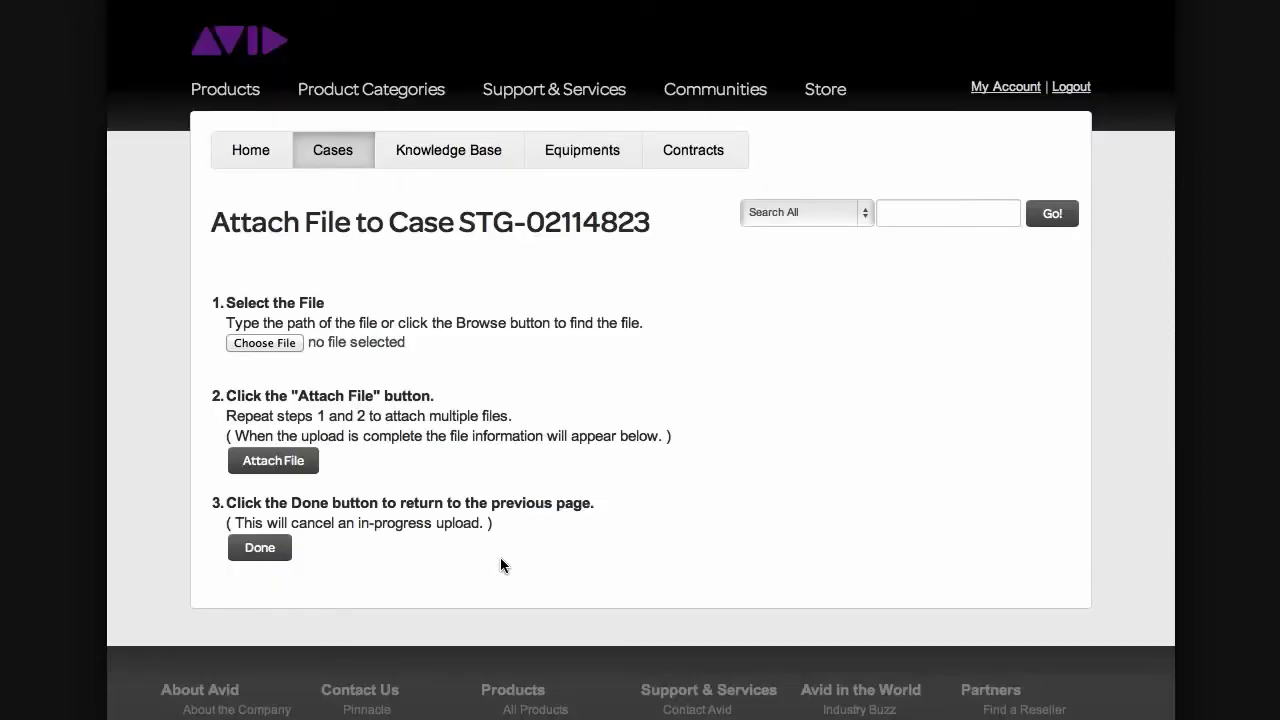
{"action": "left_click", "coordinate": [275, 340]}
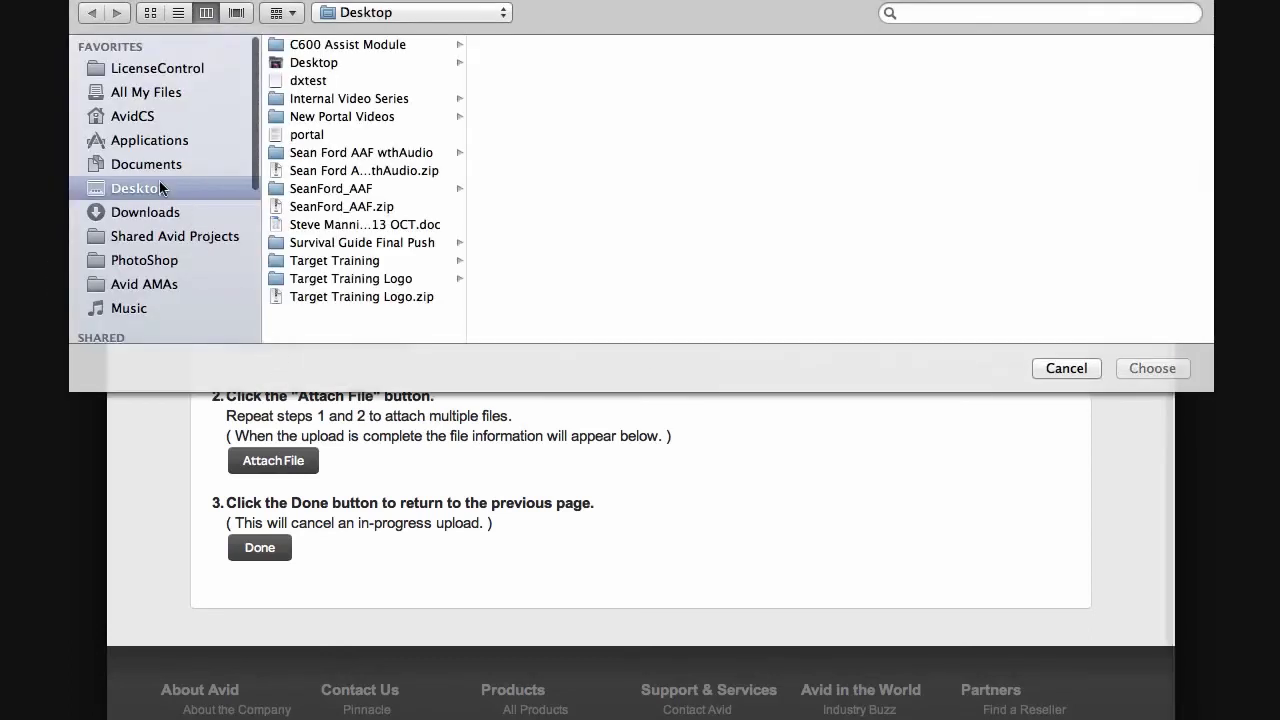
{"action": "left_click", "coordinate": [318, 80]}
{"action": "left_click", "coordinate": [1152, 368]}
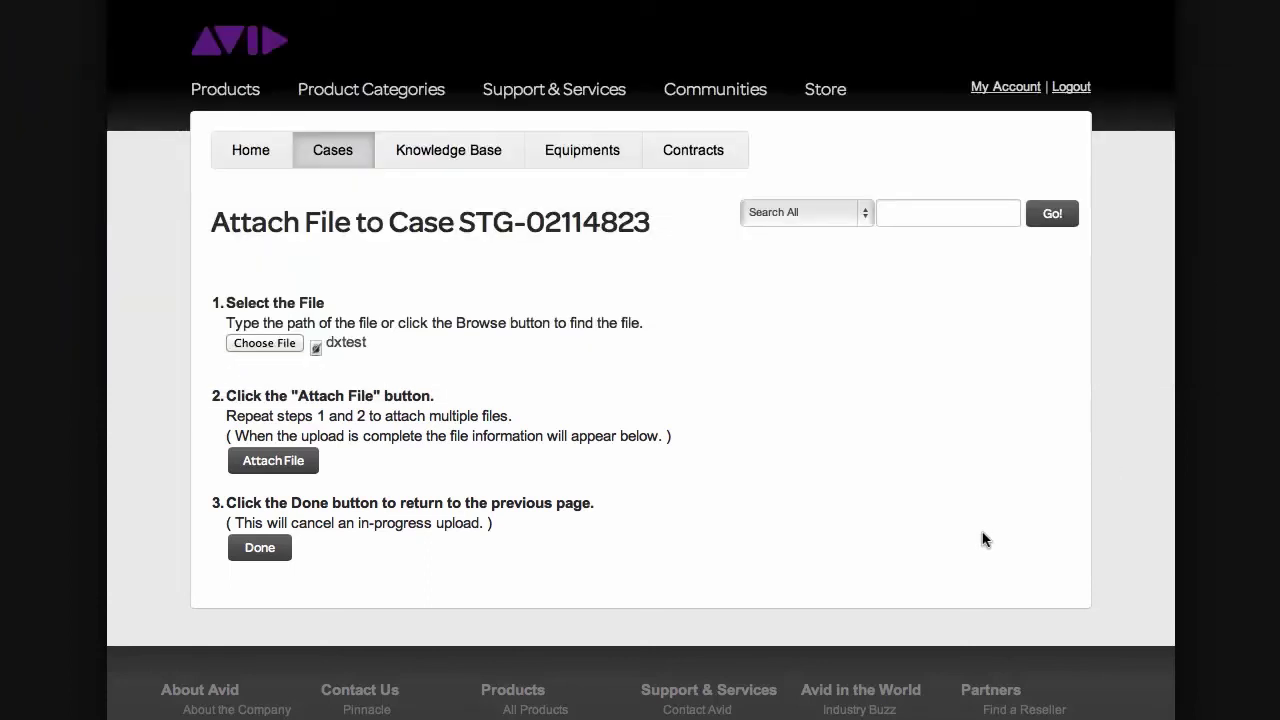
{"action": "left_click", "coordinate": [278, 461]}
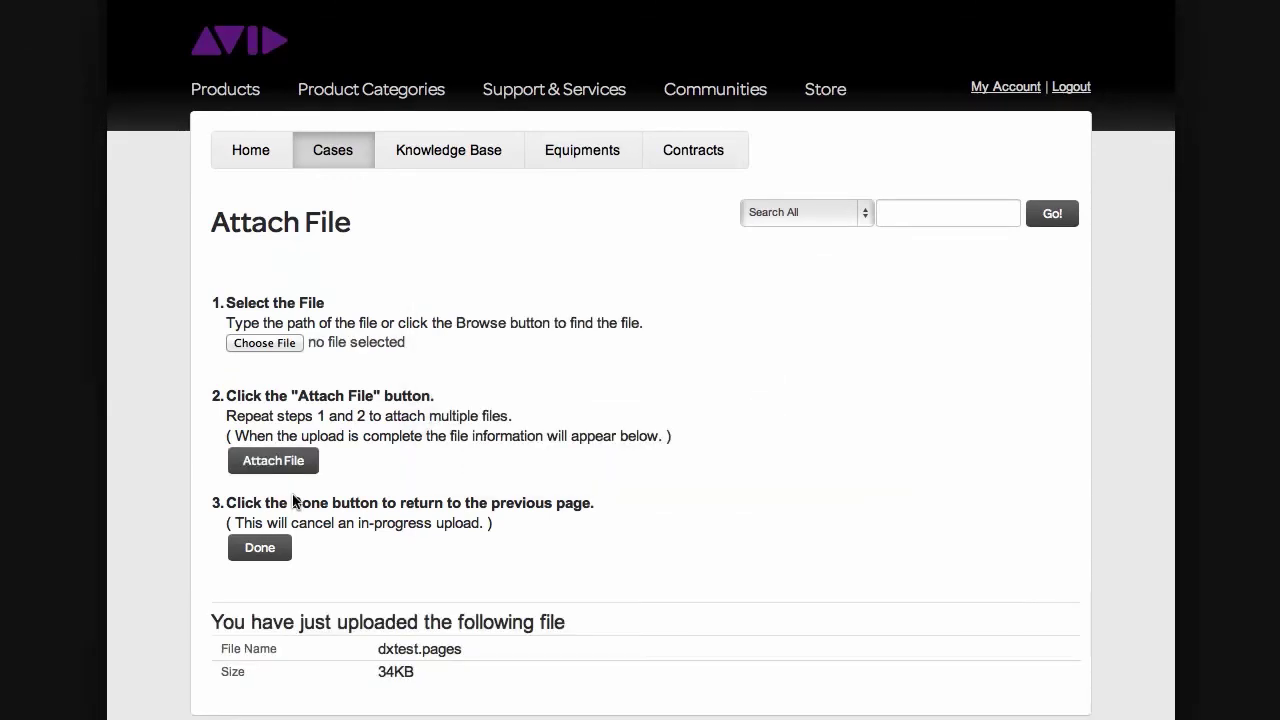
- Finish the upload and confirm dxtest.pages (34KB) appears in the case's Attachments list
{"action": "left_click", "coordinate": [250, 548]}
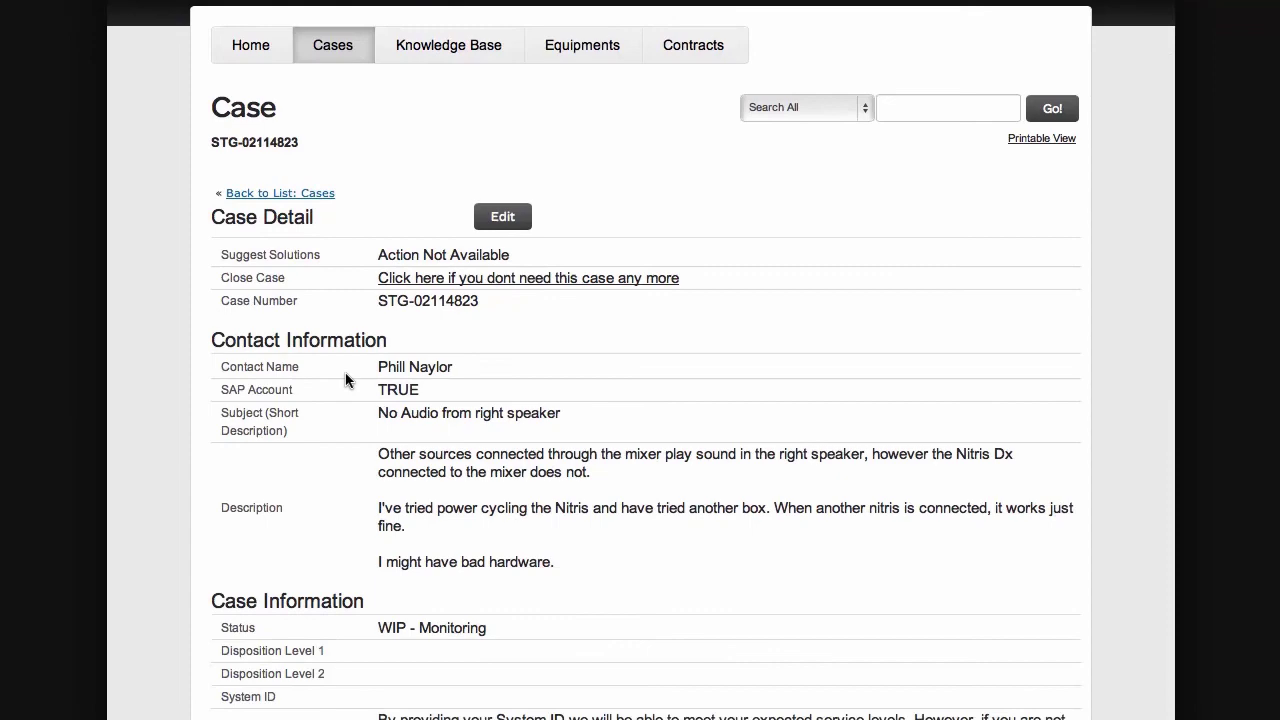
{"action": "scroll", "coordinate": [345, 380], "scroll_direction": "down", "scroll_amount": 12}
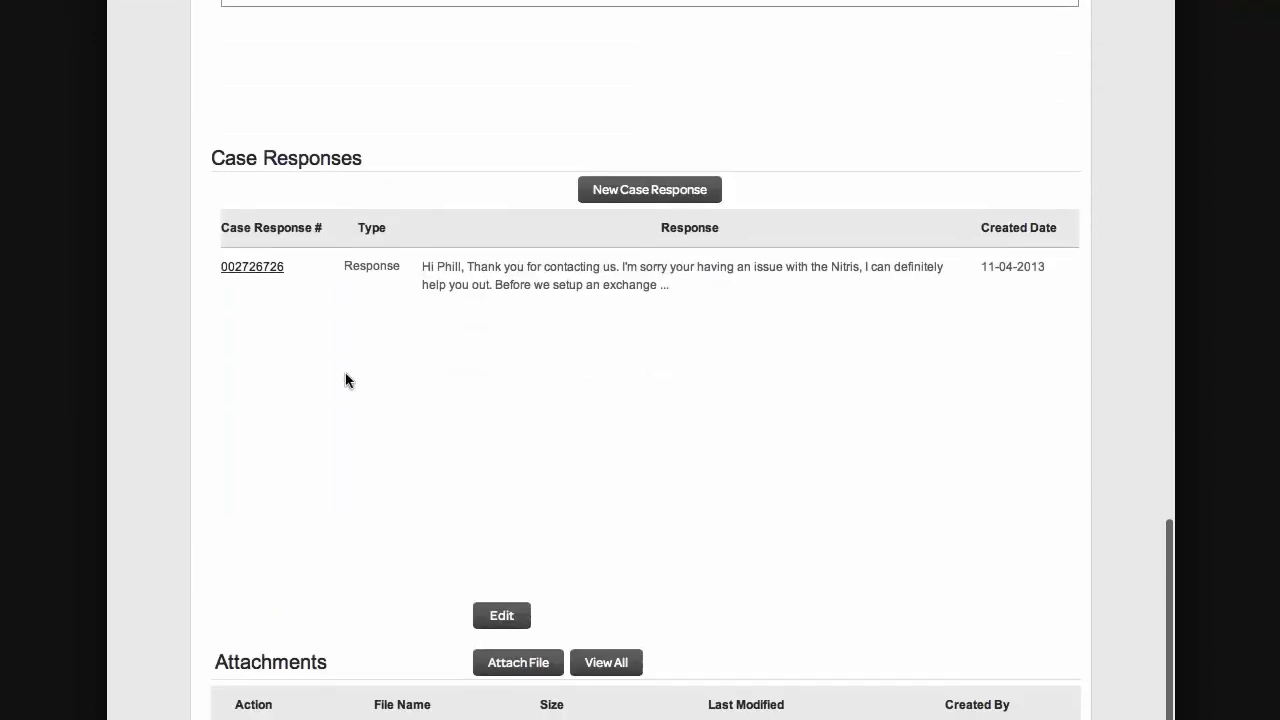
{"action": "scroll", "coordinate": [345, 380], "scroll_direction": "down", "scroll_amount": 3}
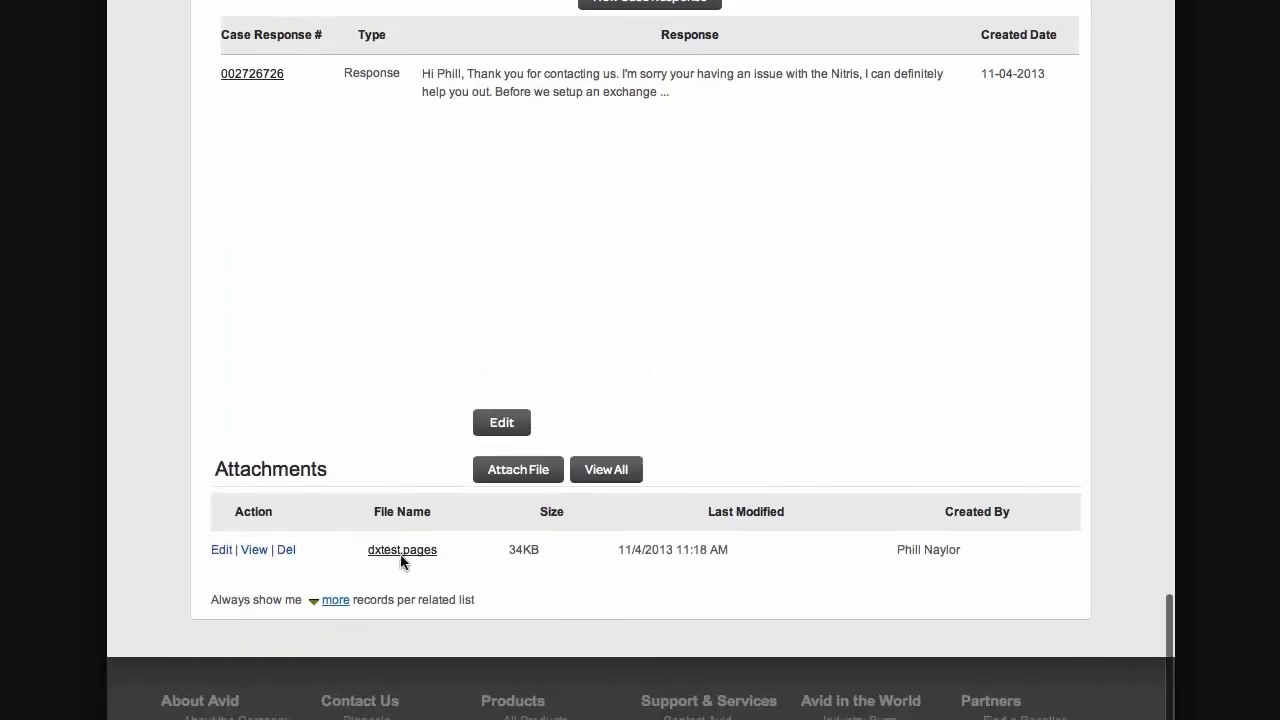